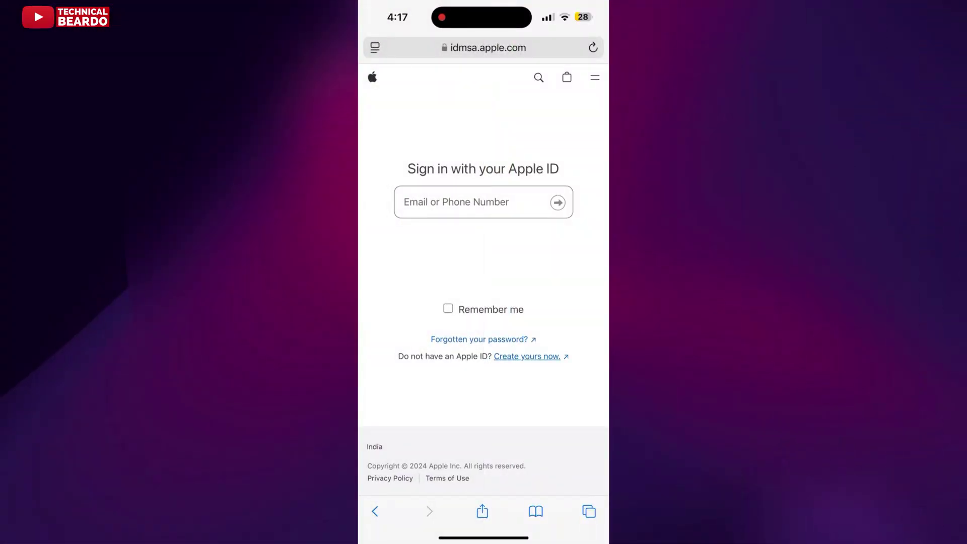
Step: Sign in to Report a Problem with the saved Apple ID via autofill and Face ID
click(472, 202)
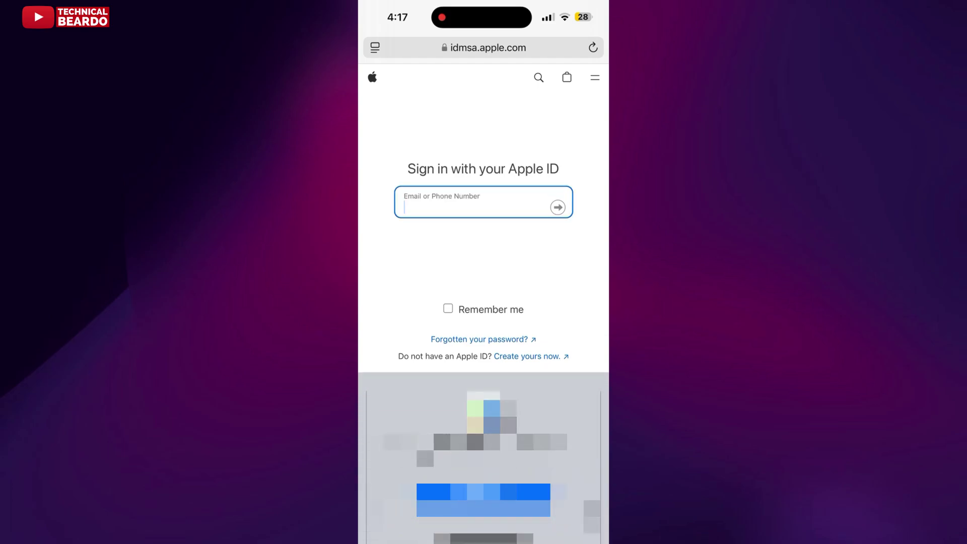
click(483, 499)
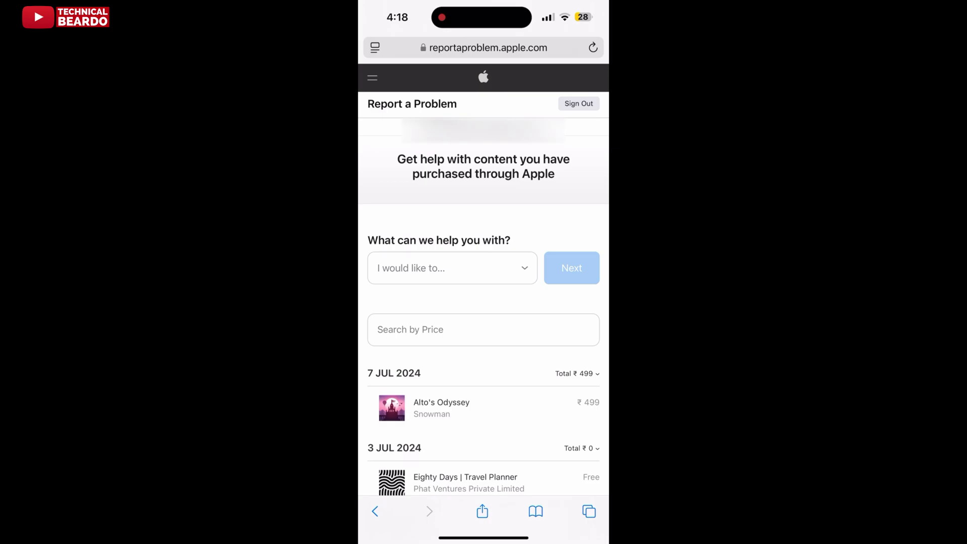
scroll(484, 303, down, 10)
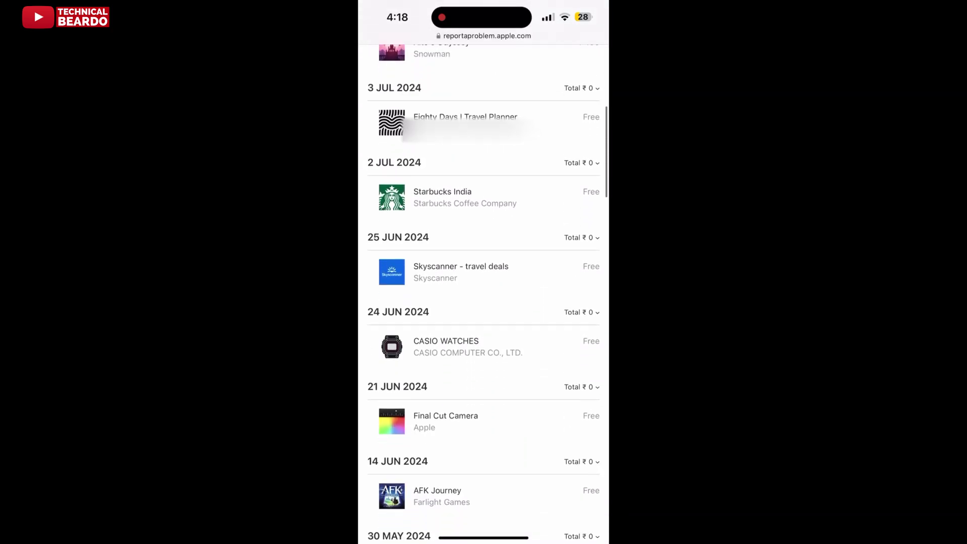
scroll(484, 302, up, 10)
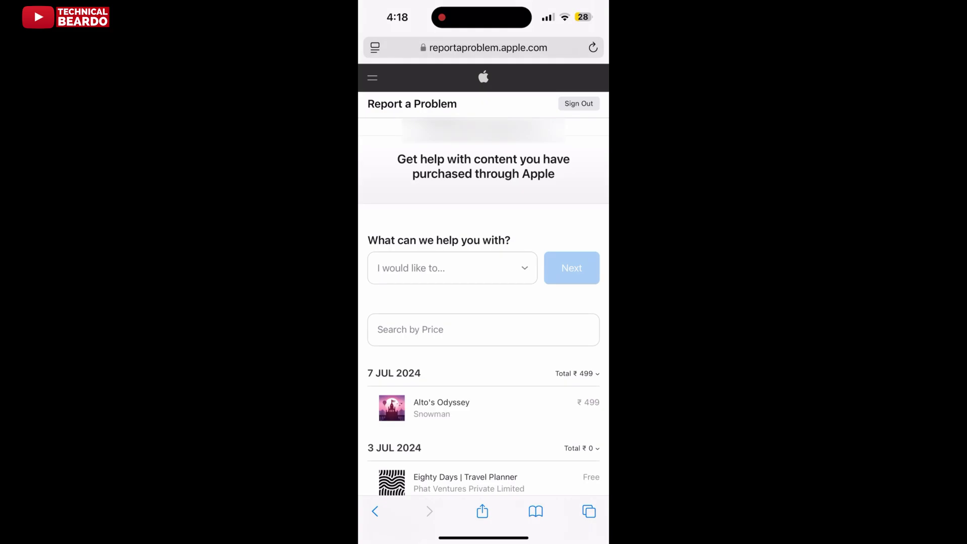
Step: Choose 'Request a refund' with the reason 'I did not mean to buy this'
click(452, 268)
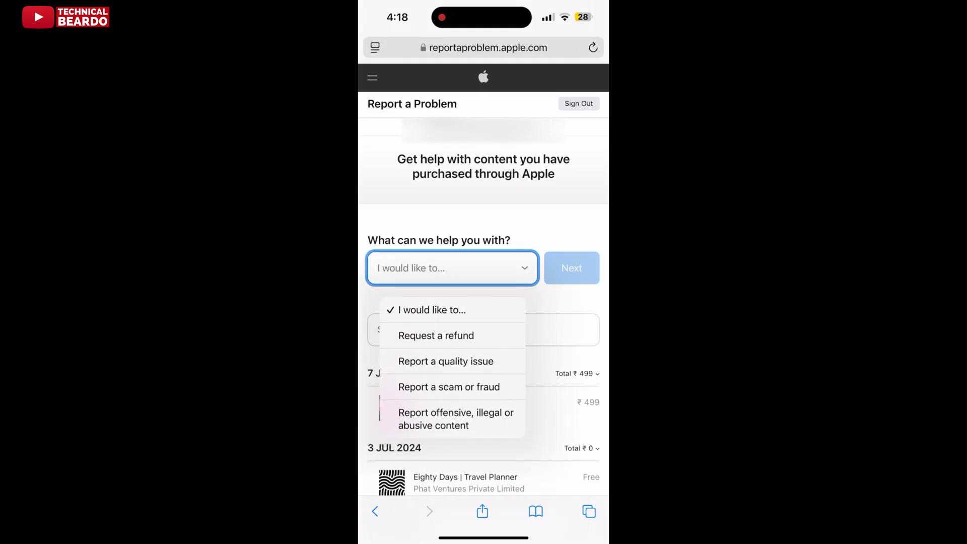
click(436, 335)
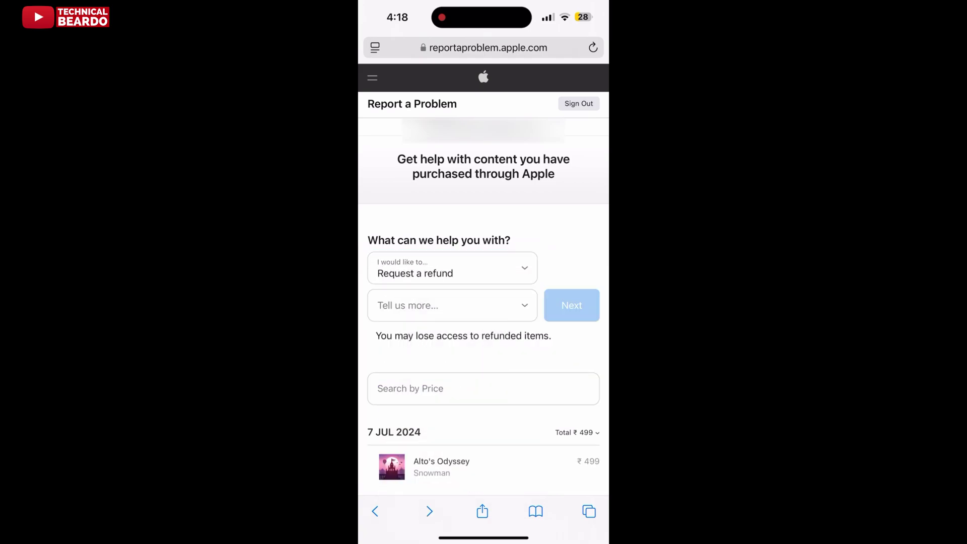
click(452, 305)
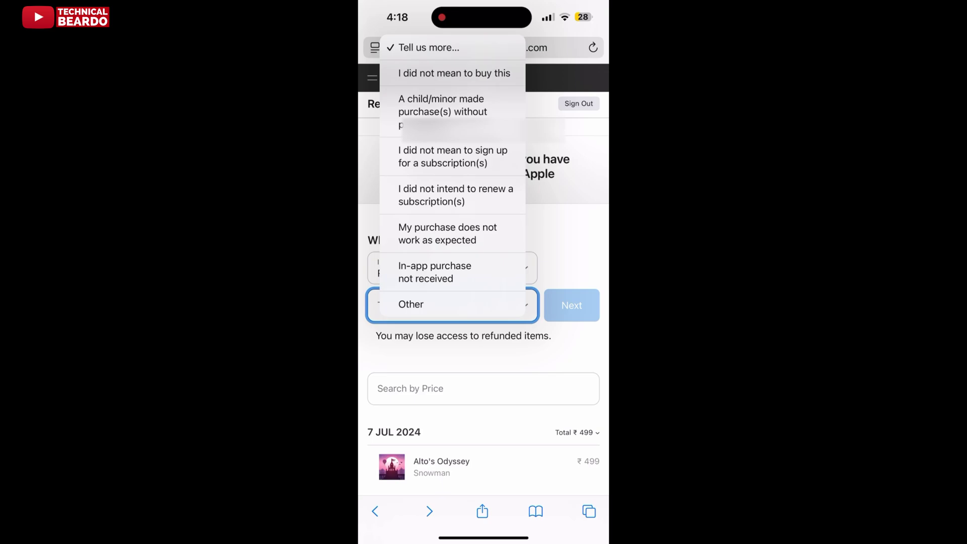
click(454, 74)
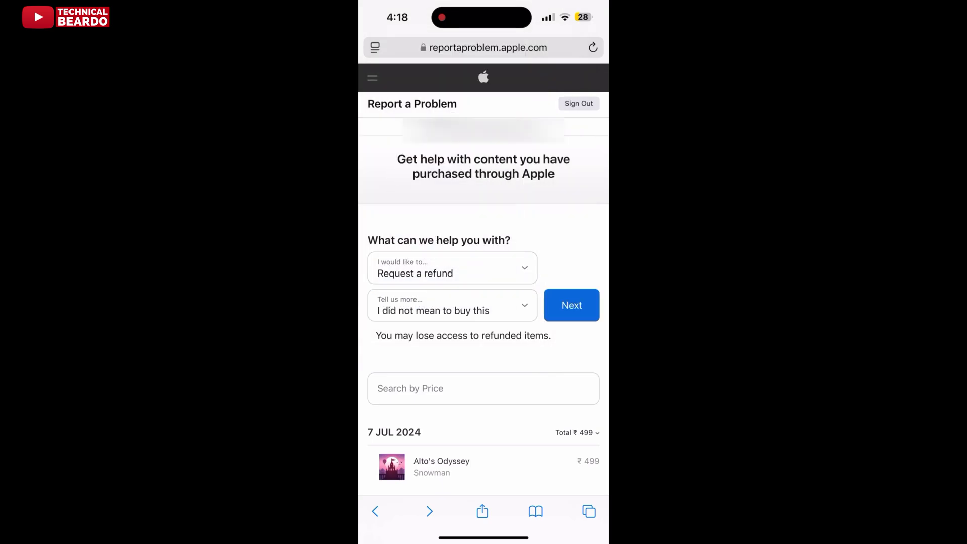
Step: Select Alto's Odyssey (₹499) as the refund item and submit the request
click(571, 304)
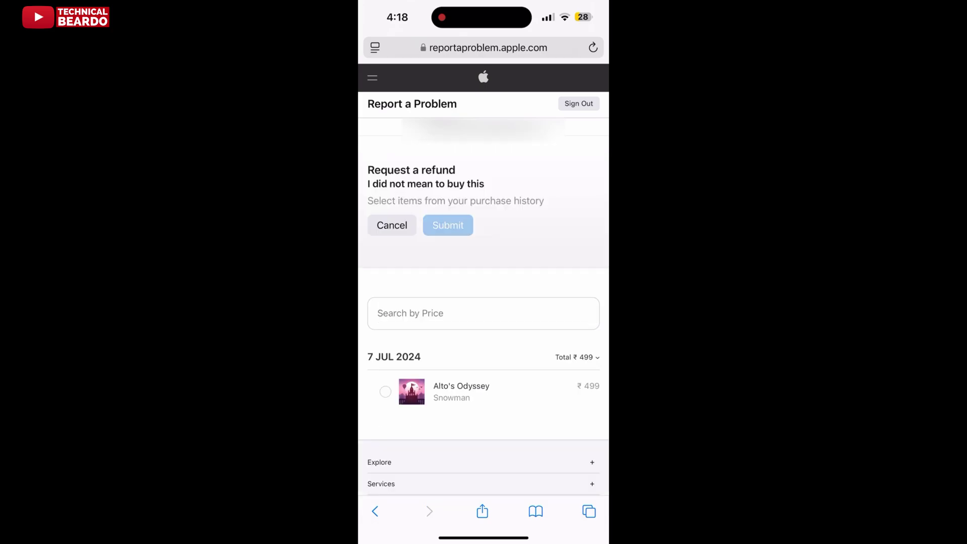
click(385, 391)
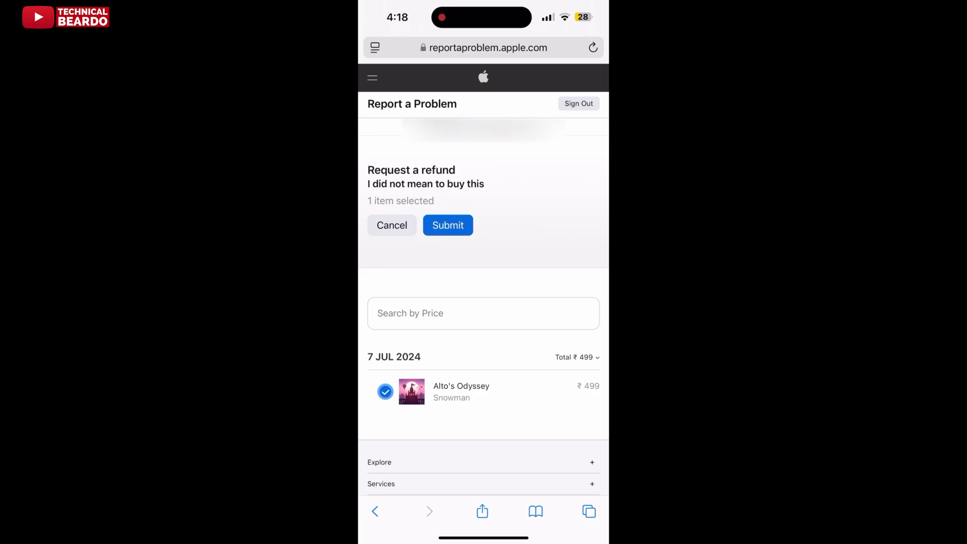
click(448, 226)
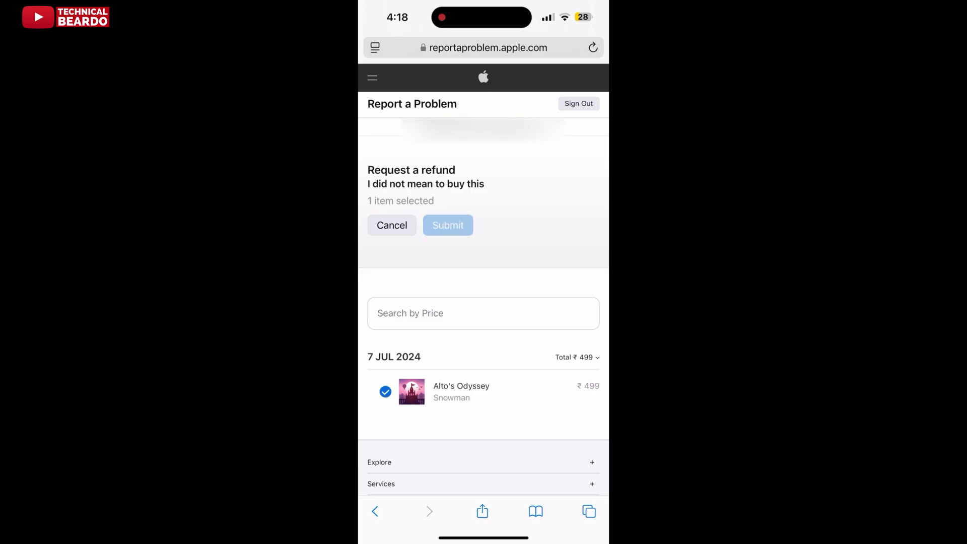
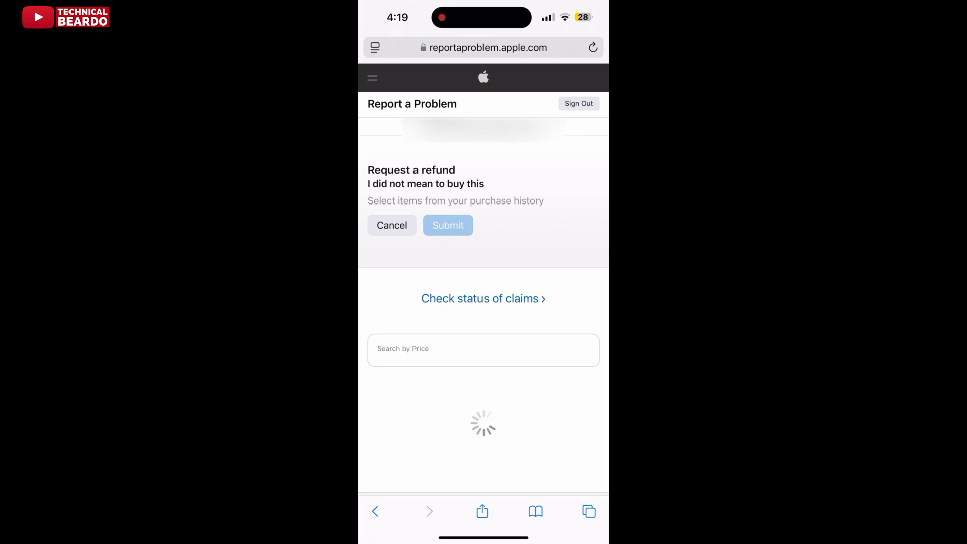
Step: Open claims status and expand the pending 7 Jul 2024 Alto's Odyssey refund request
click(483, 297)
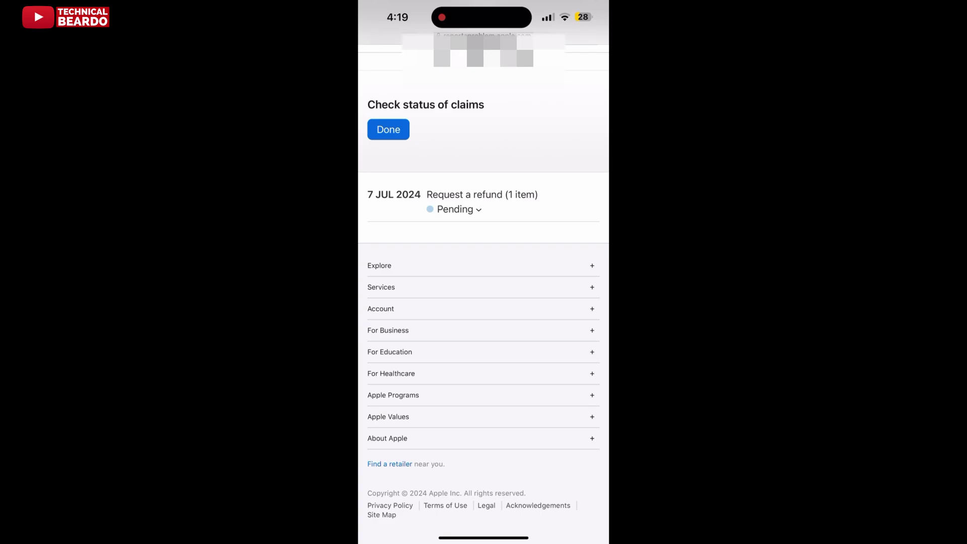
click(458, 209)
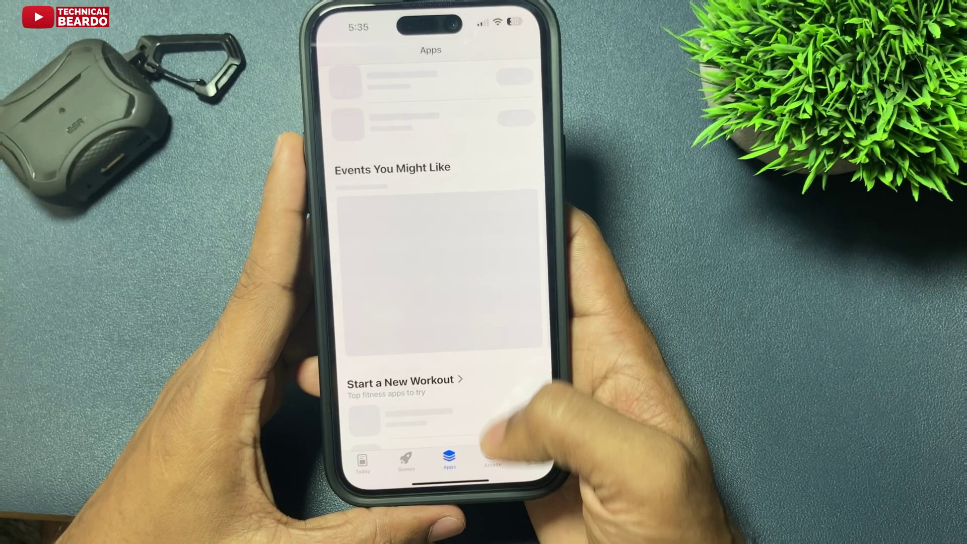
scroll(438, 302, up, 5)
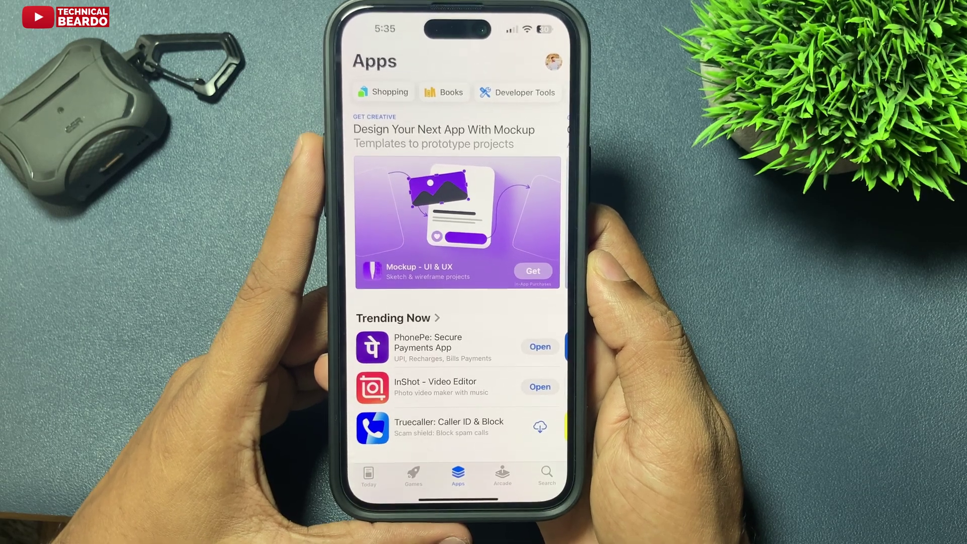
scroll(453, 340, down, 5)
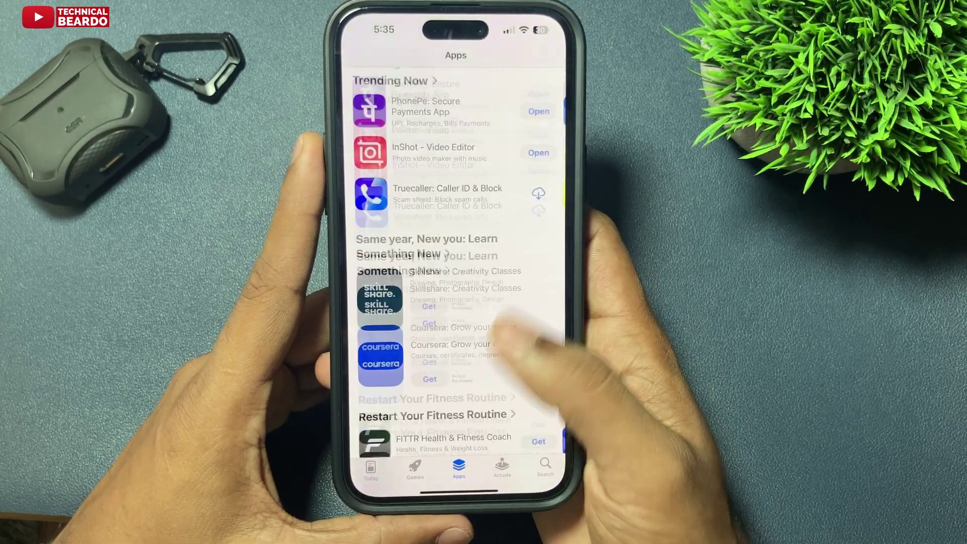
scroll(454, 340, down, 5)
drag(459, 495, 458, 302)
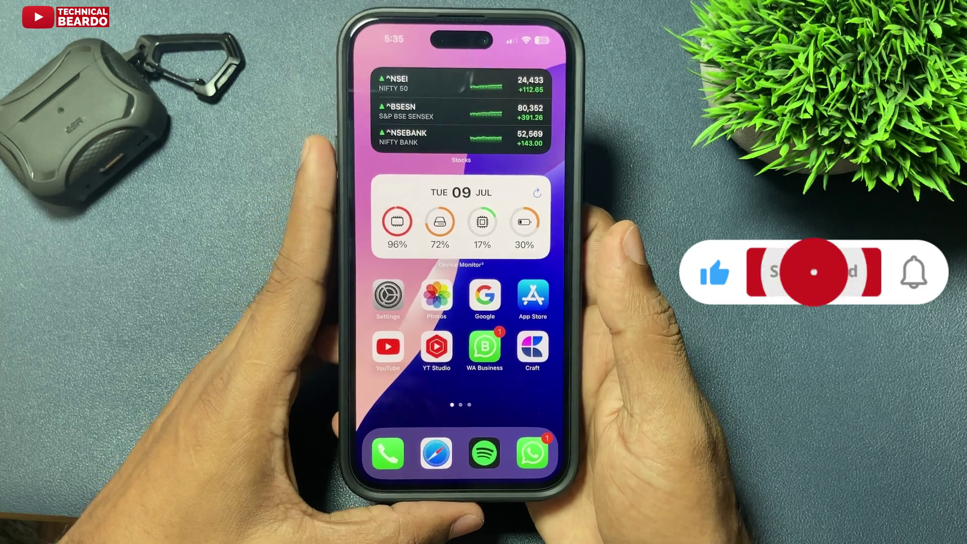